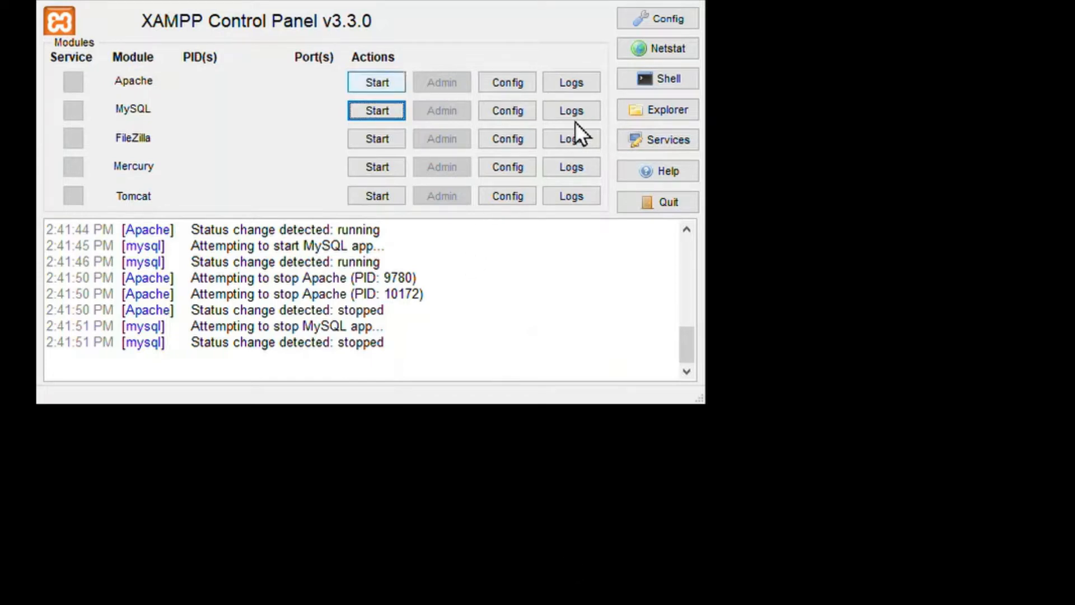
# Start the Apache and MySQL modules in XAMPP.
pyautogui.click(383, 83)
pyautogui.click(377, 110)
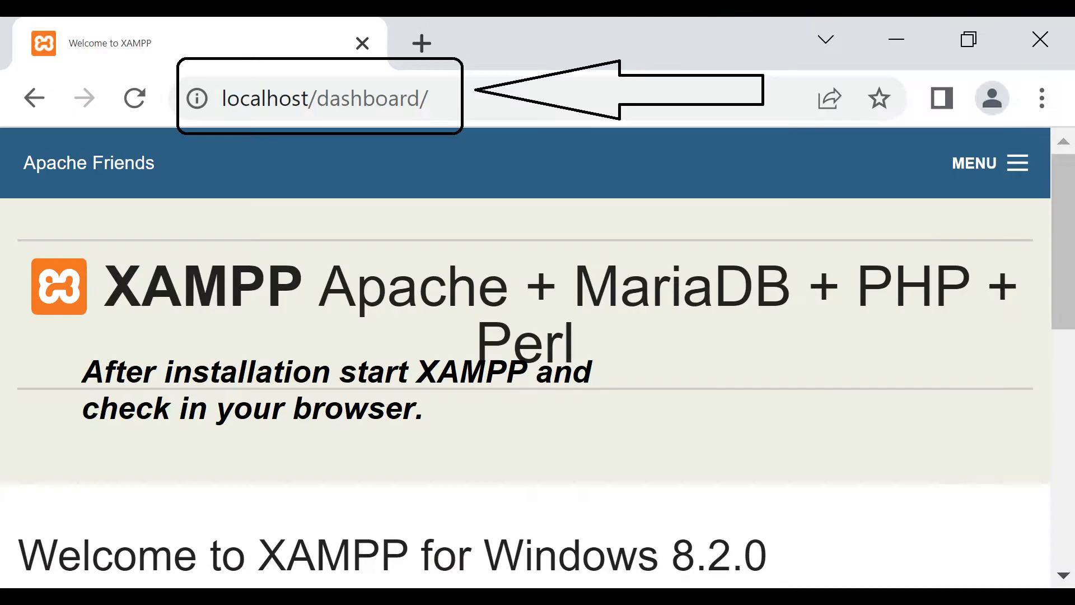
# Switch to the browser and open phpMyAdmin at localhost/phpmyadmin/.
pyautogui.click(435, 114)
pyautogui.click(427, 108)
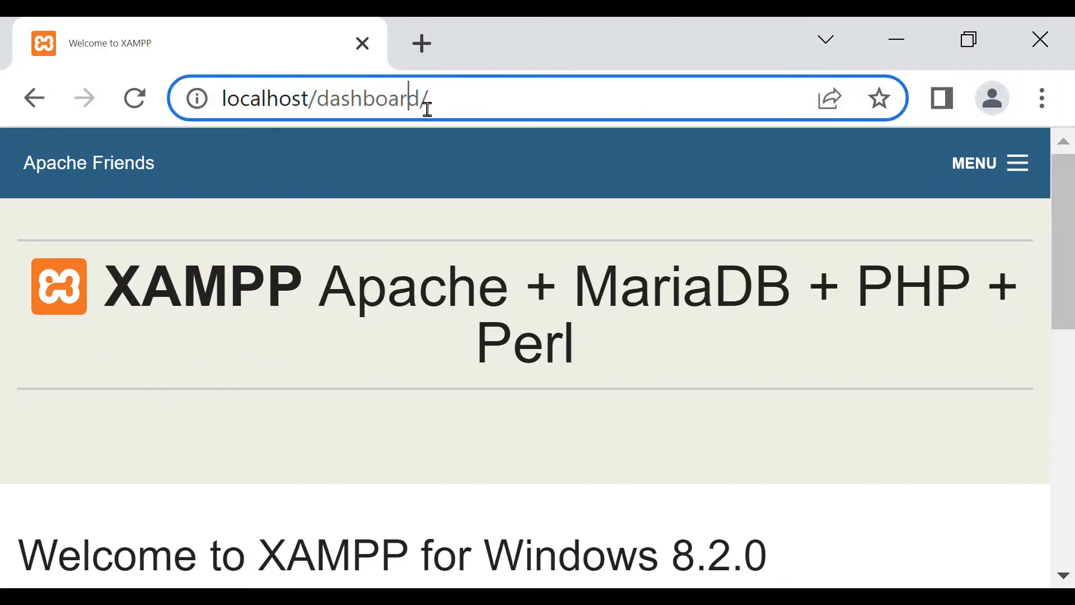
pyautogui.press('BackSpace')
pyautogui.press('BackSpace')
pyautogui.press('BackSpace')
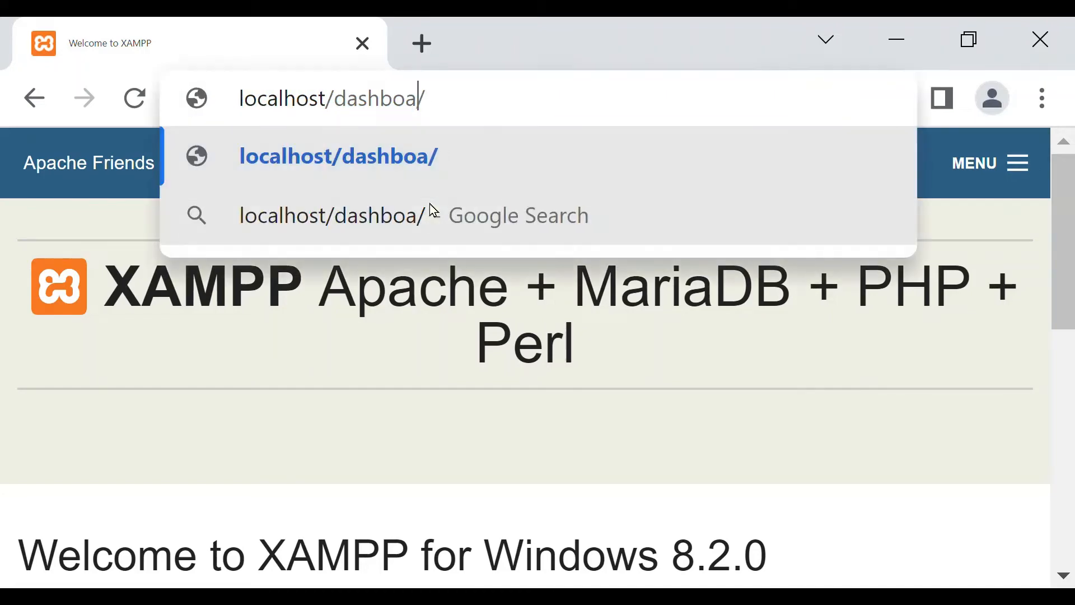
pyautogui.press('BackSpace')
pyautogui.press('BackSpace')
pyautogui.press('BackSpace')
pyautogui.press('BackSpace')
pyautogui.press('BackSpace')
pyautogui.press('BackSpace')
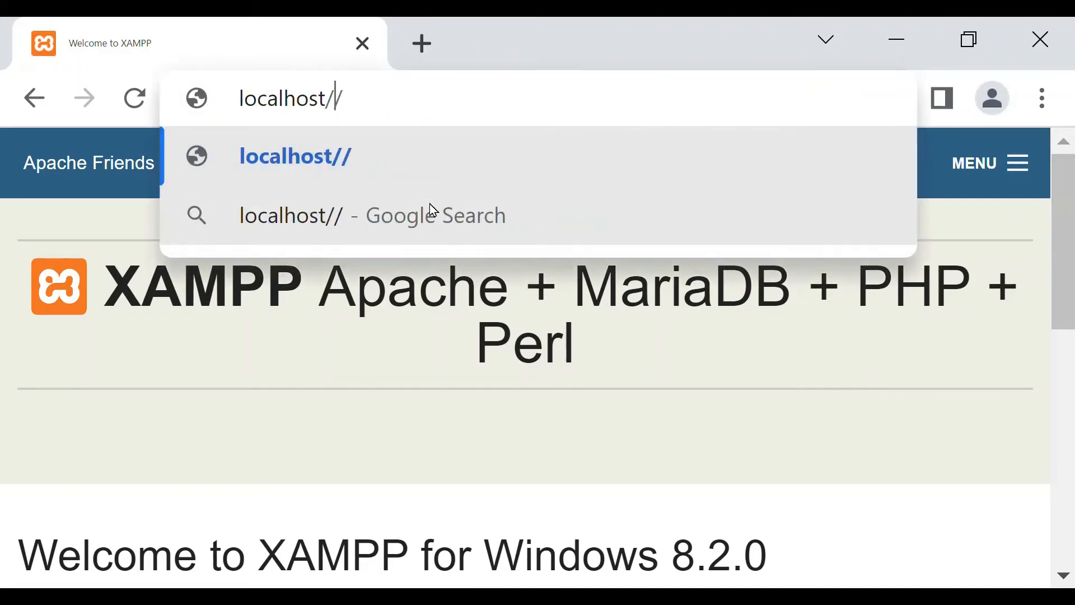
pyautogui.write('php')
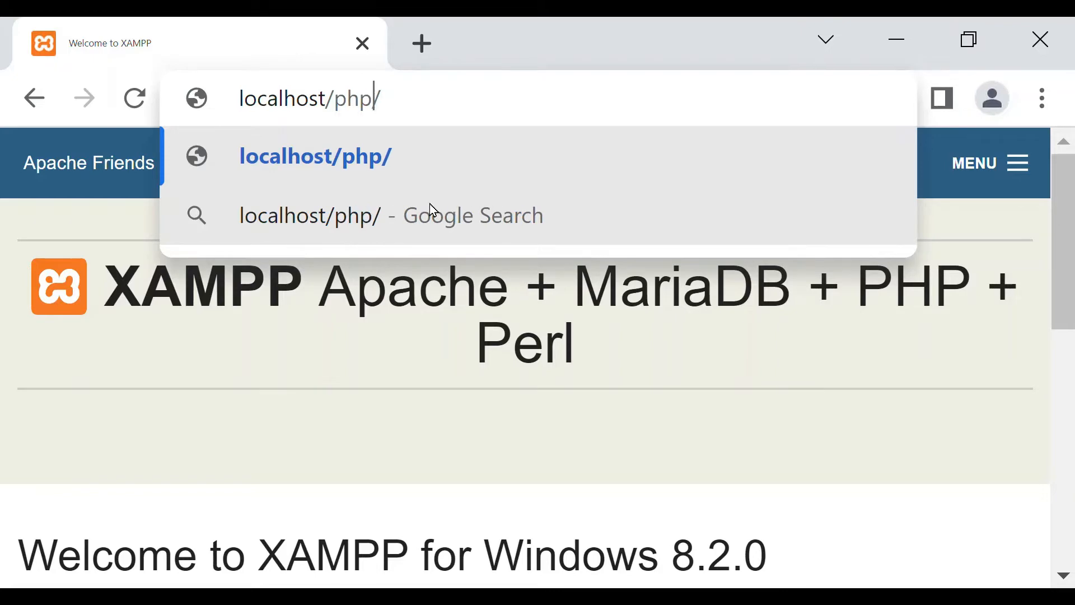
pyautogui.write('myadmi')
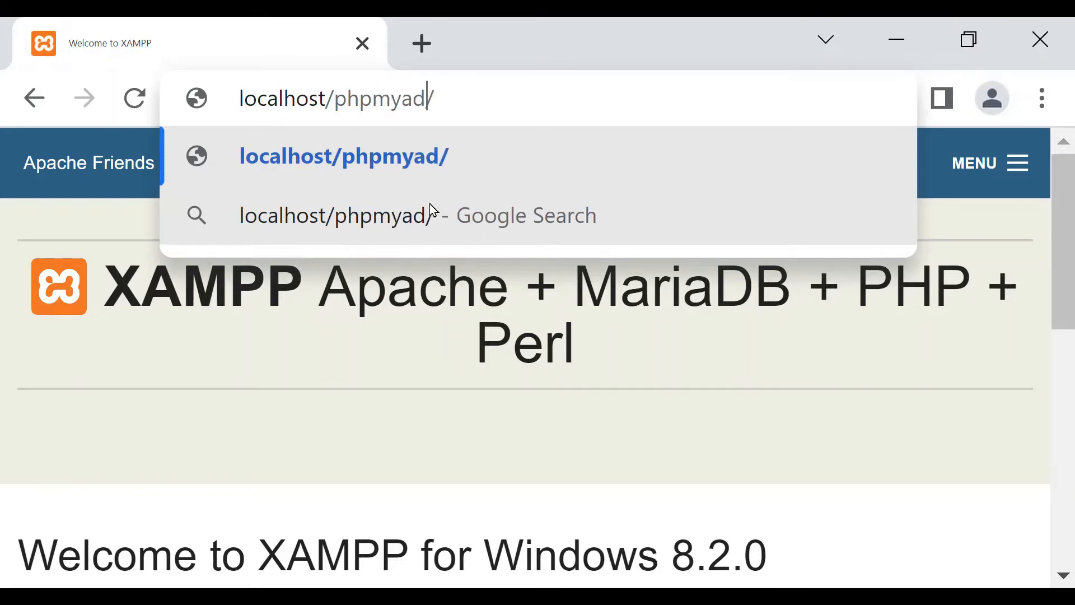
pyautogui.write('n')
pyautogui.press('Return')
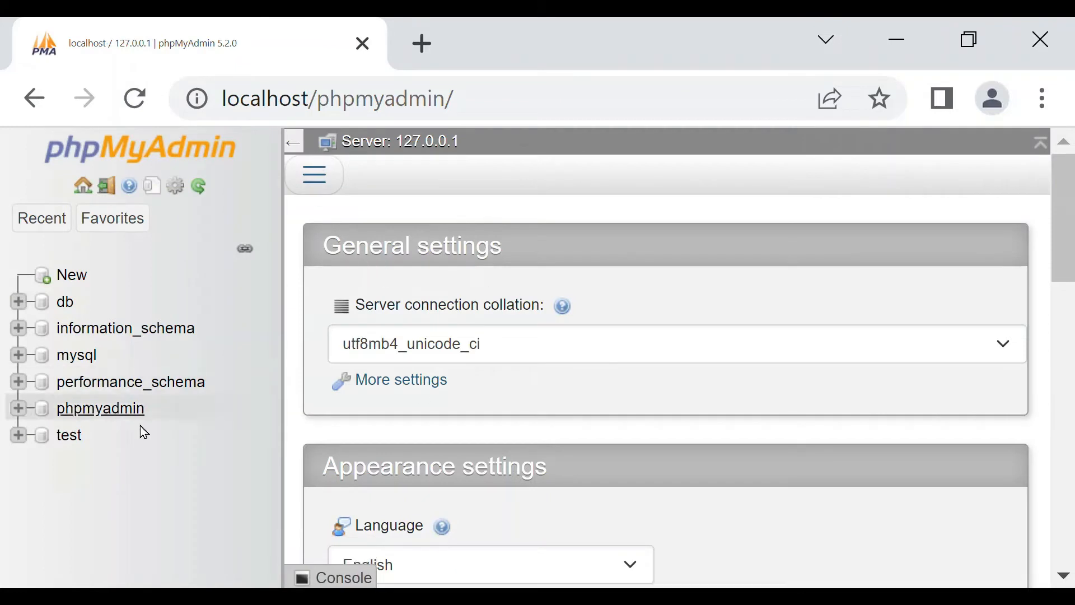
# Create a new database named website on the local server, with the collation choice set to the generic Collation entry.
pyautogui.click(331, 187)
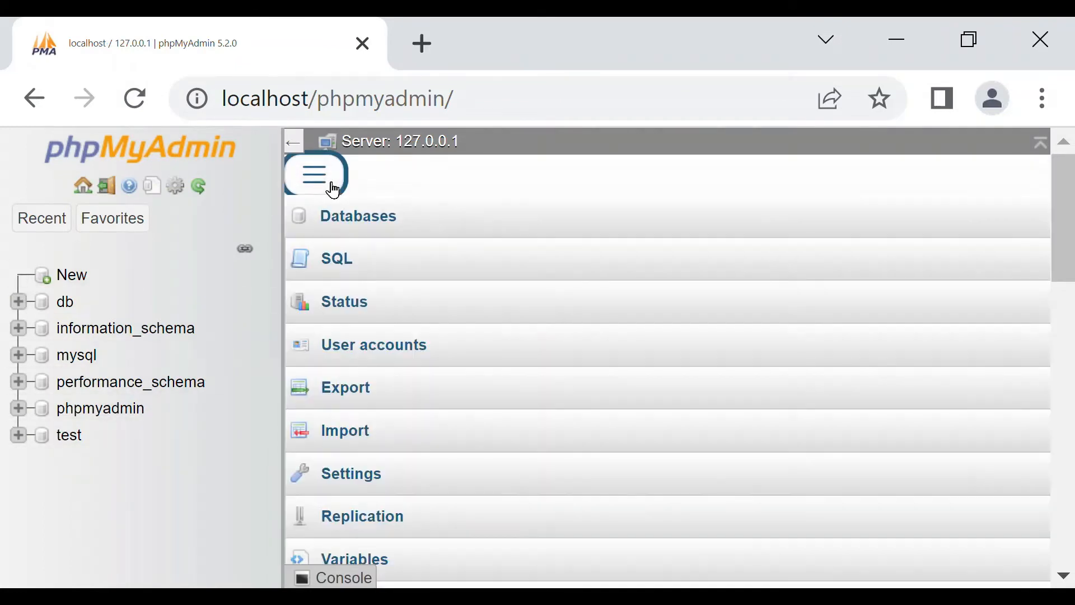
pyautogui.click(372, 227)
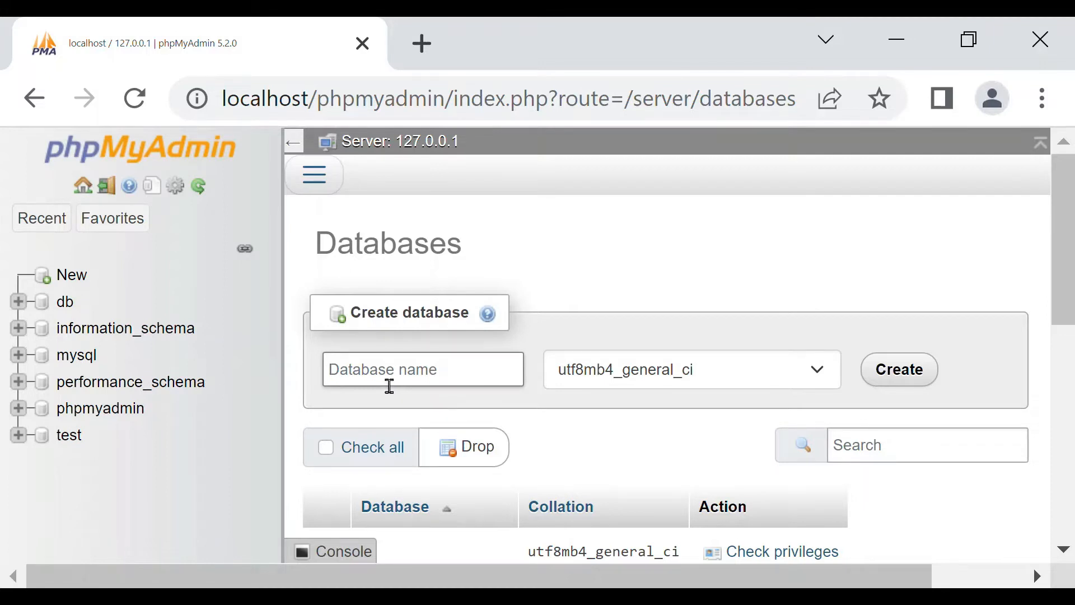
pyautogui.write('website')
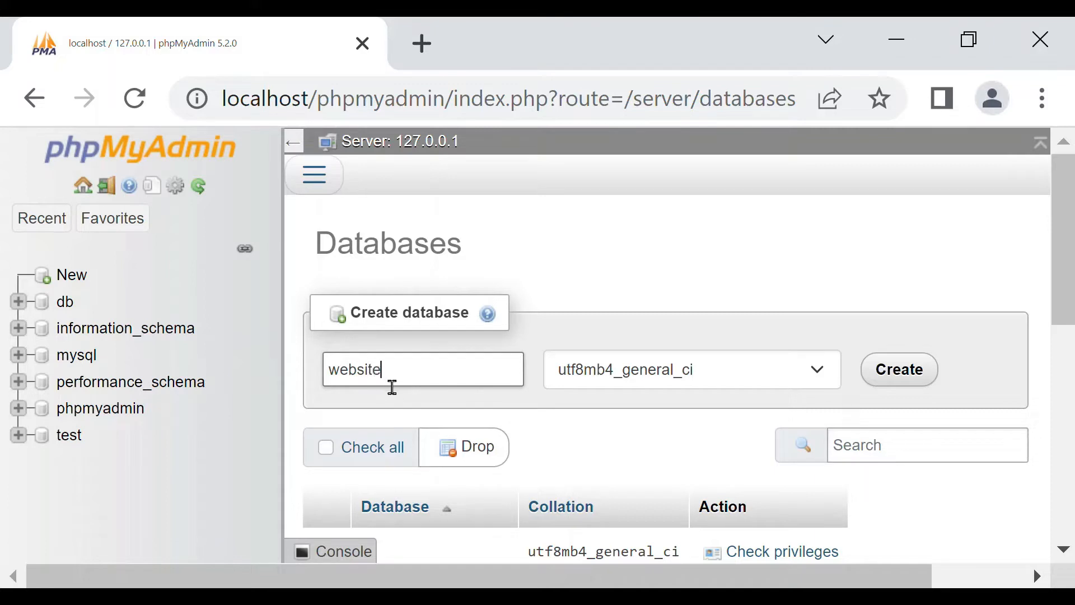
pyautogui.click(801, 368)
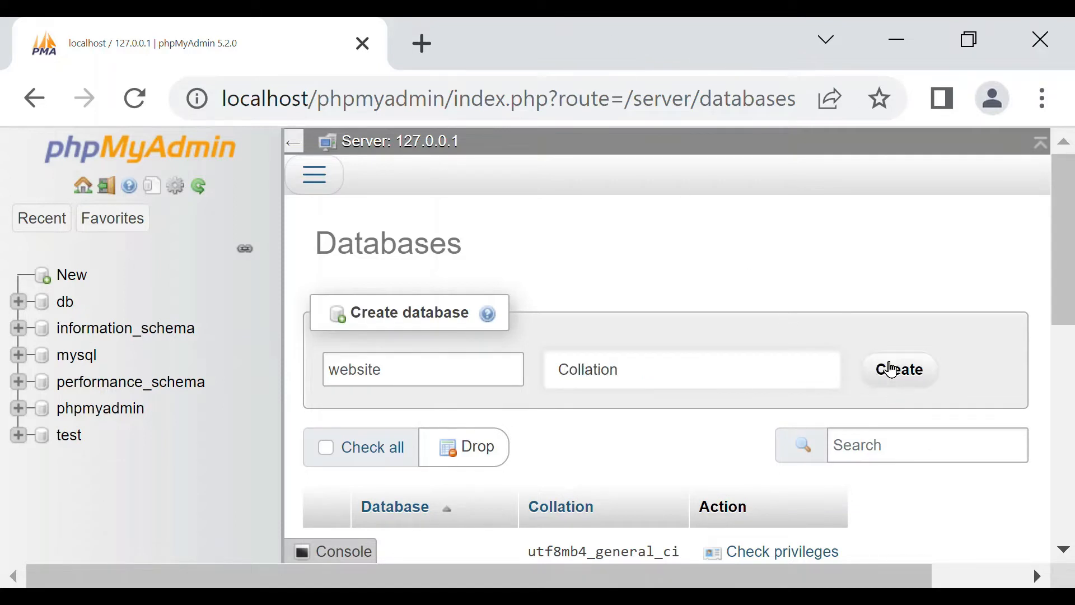
pyautogui.click(906, 372)
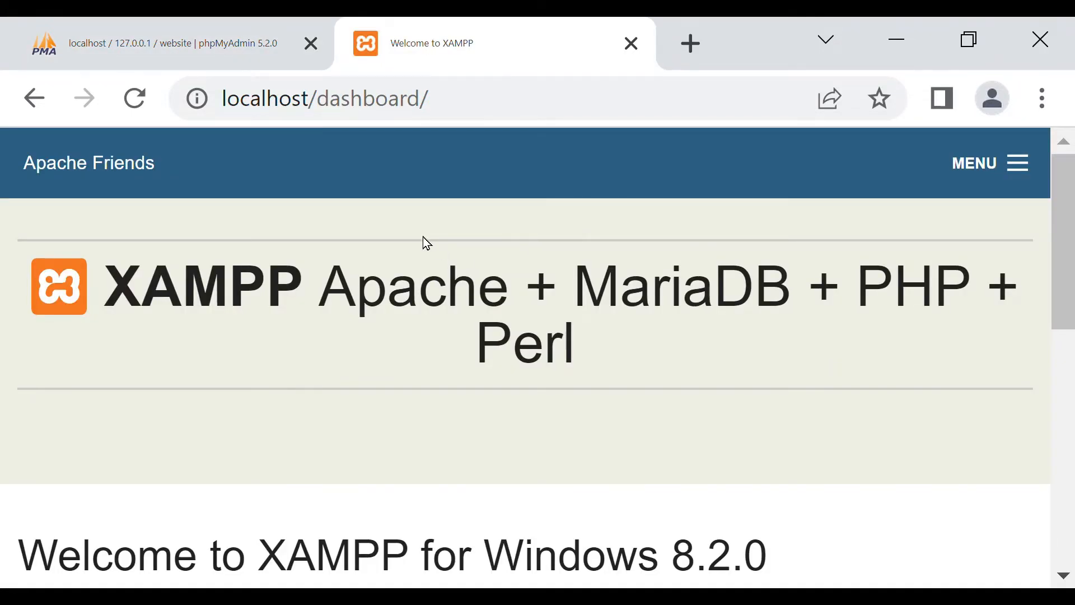
# Open the local WordPress site at localhost/website/, replacing the dashboard address in the second browser page.
pyautogui.click(432, 107)
pyautogui.click(422, 106)
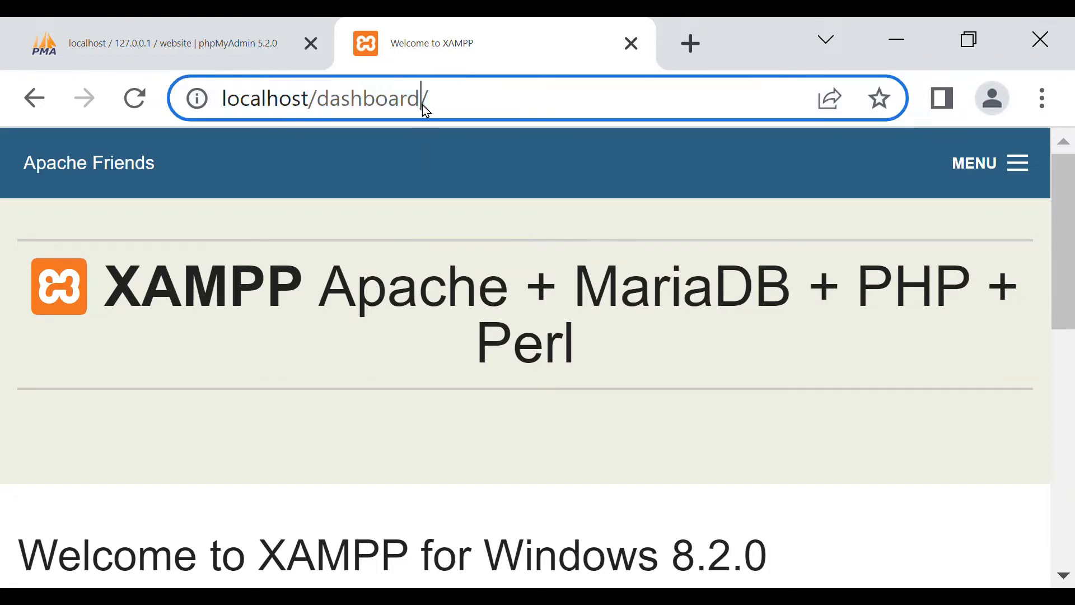
pyautogui.press('BackSpace')
pyautogui.press('BackSpace')
pyautogui.press('BackSpace')
pyautogui.press('BackSpace')
pyautogui.press('BackSpace')
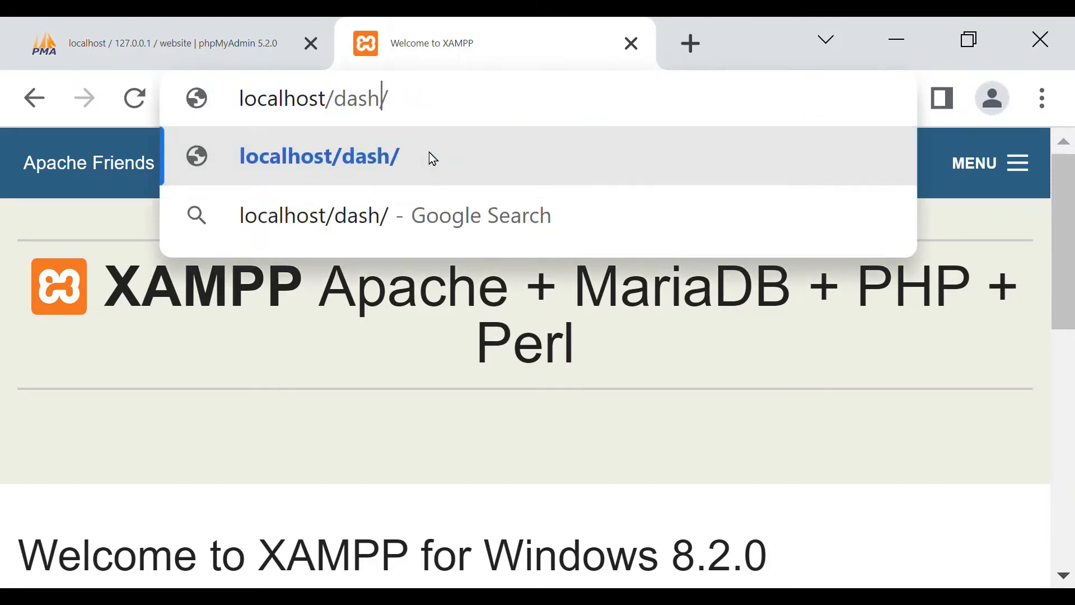
pyautogui.press('BackSpace')
pyautogui.press('BackSpace')
pyautogui.press('BackSpace')
pyautogui.press('BackSpace')
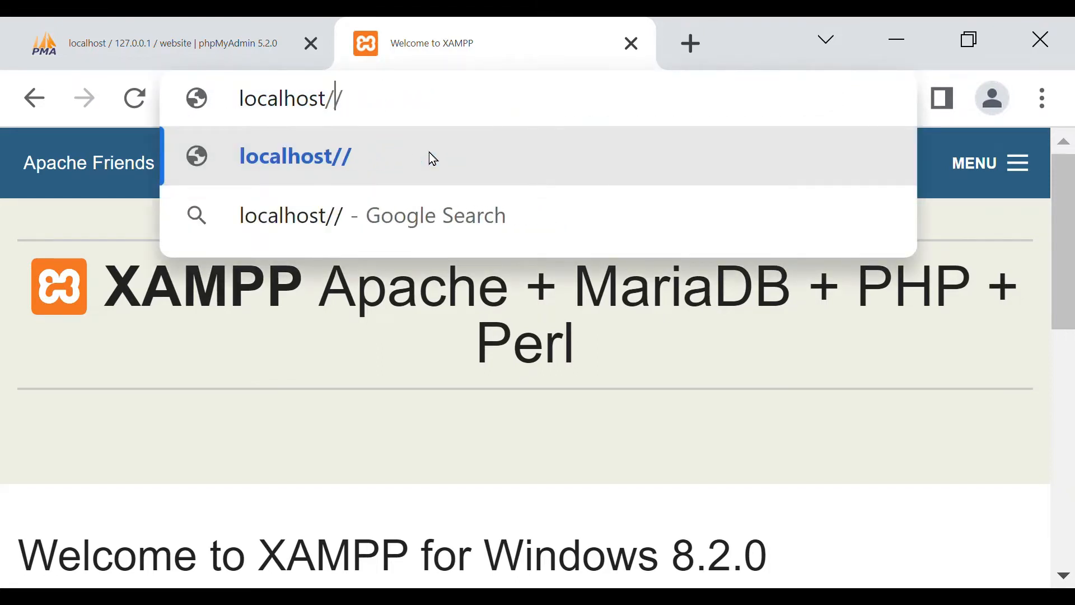
pyautogui.write('web')
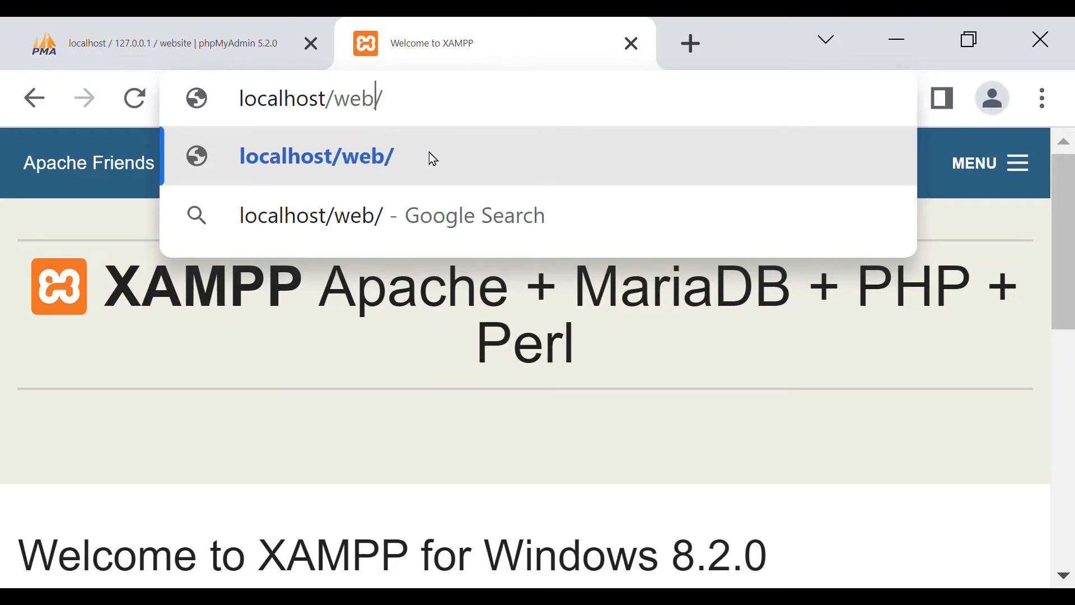
pyautogui.write('site')
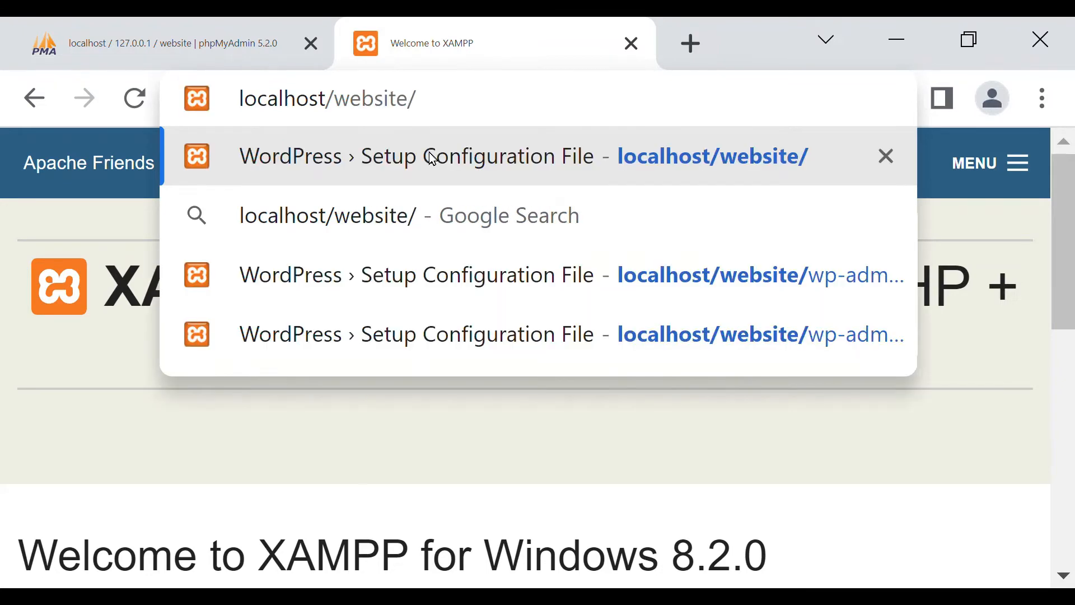
pyautogui.press('Return')
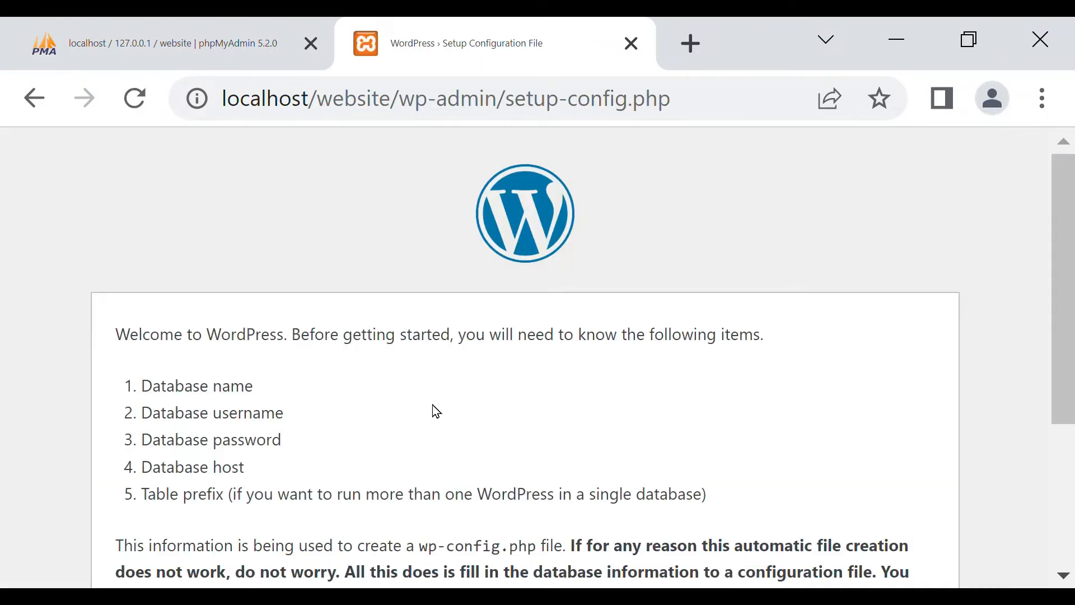
# Begin the WordPress setup and submit the database connection with database name website, username root and an empty password.
pyautogui.scroll(-3, 417, 401)
pyautogui.scroll(-2, 535, 403)
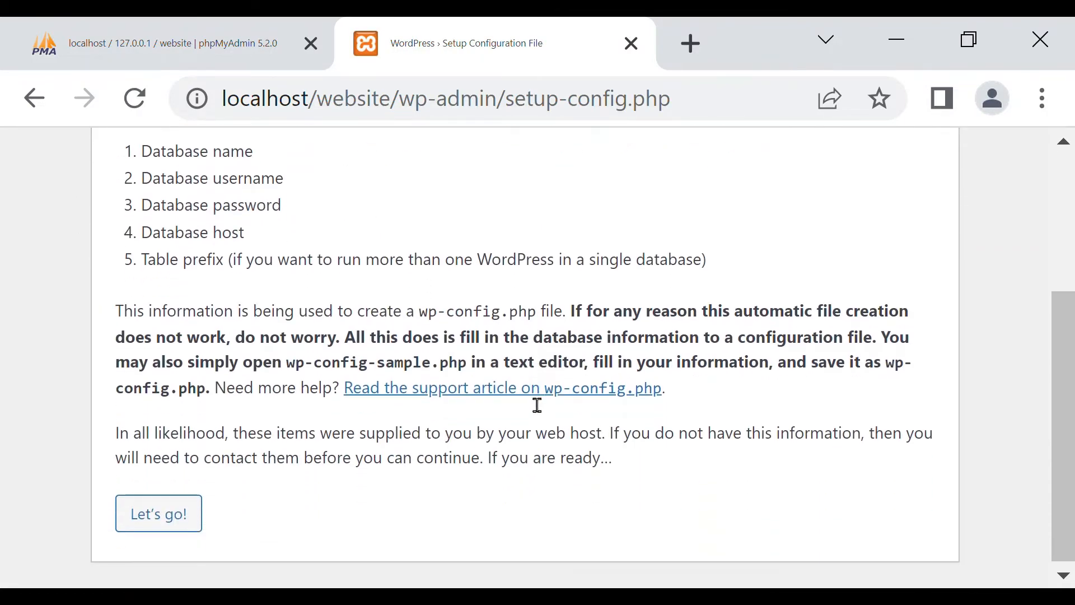
pyautogui.click(160, 512)
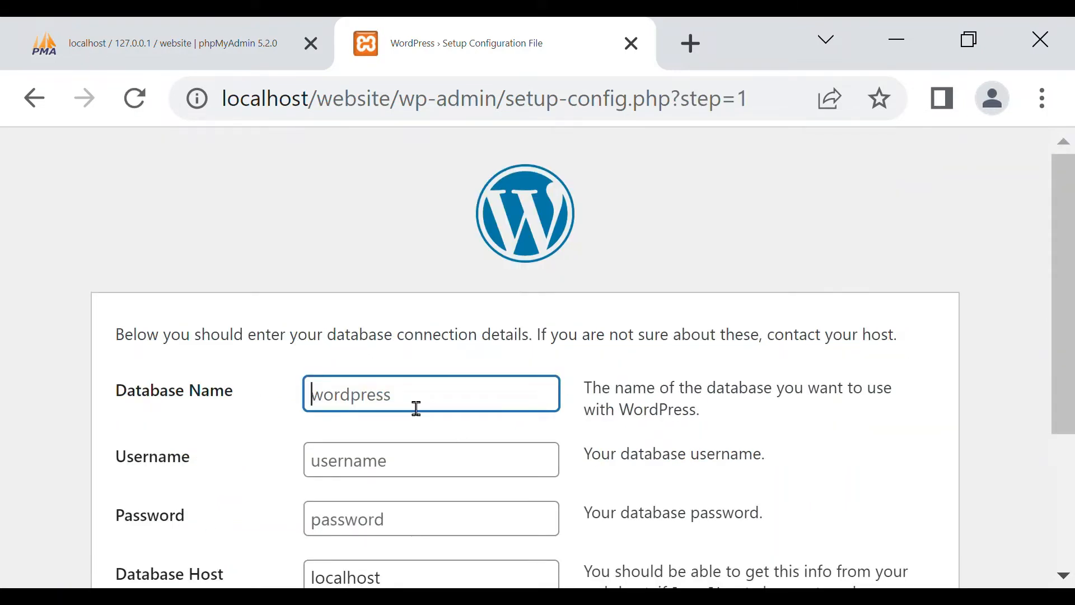
pyautogui.write('web')
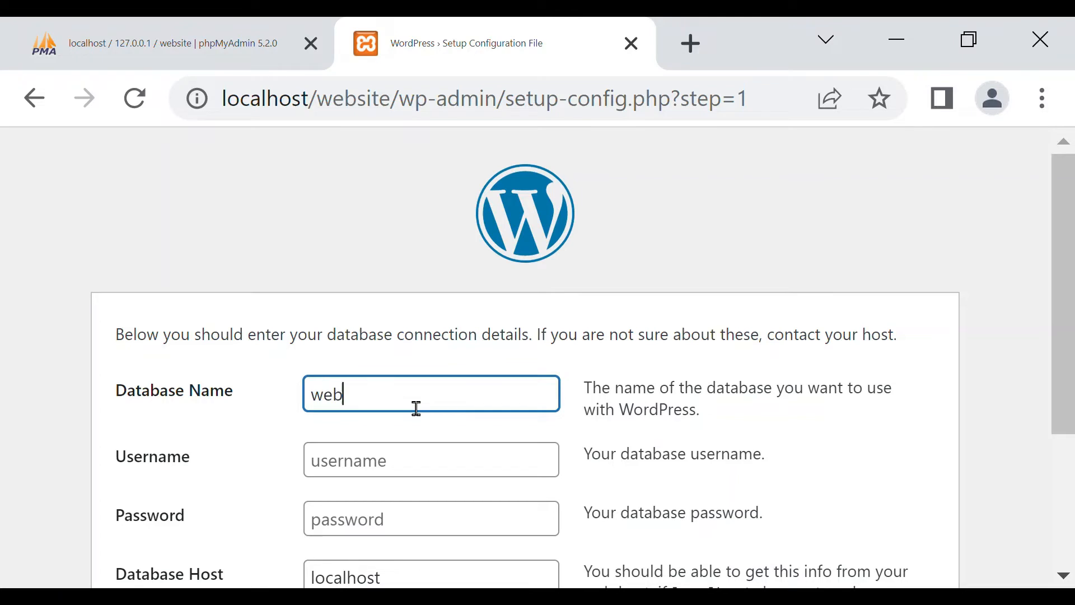
pyautogui.write('site')
pyautogui.click(363, 471)
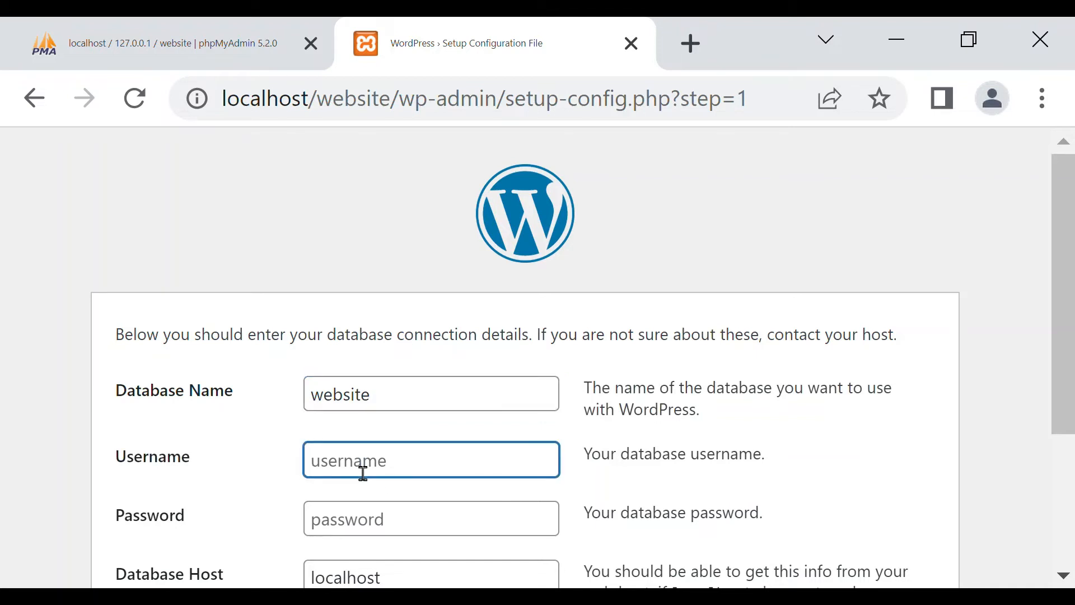
pyautogui.write('root')
pyautogui.click(343, 527)
pyautogui.scroll(-3, 412, 538)
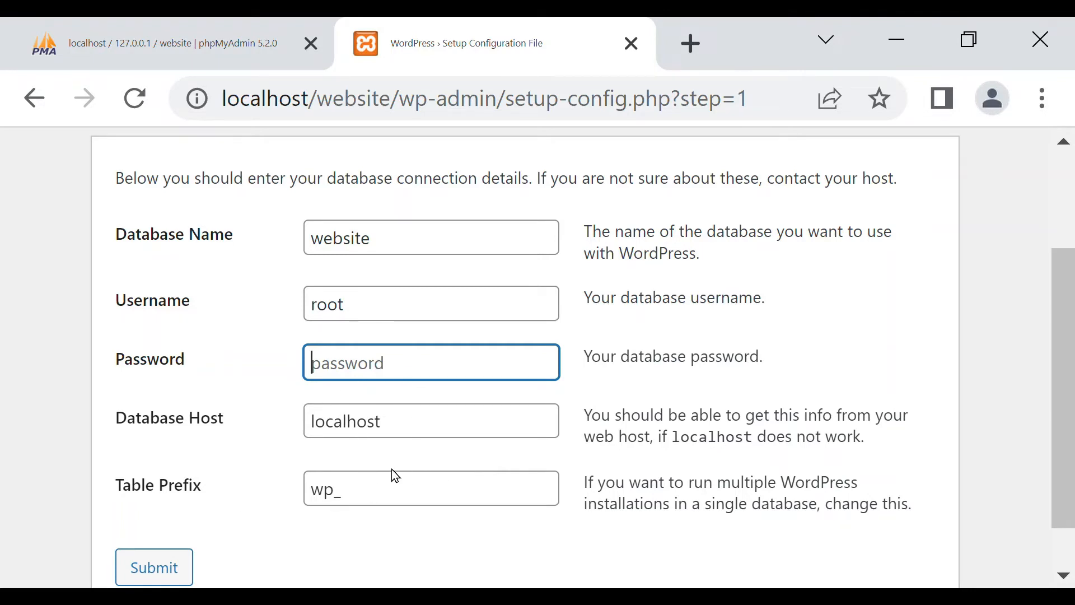
pyautogui.click(166, 566)
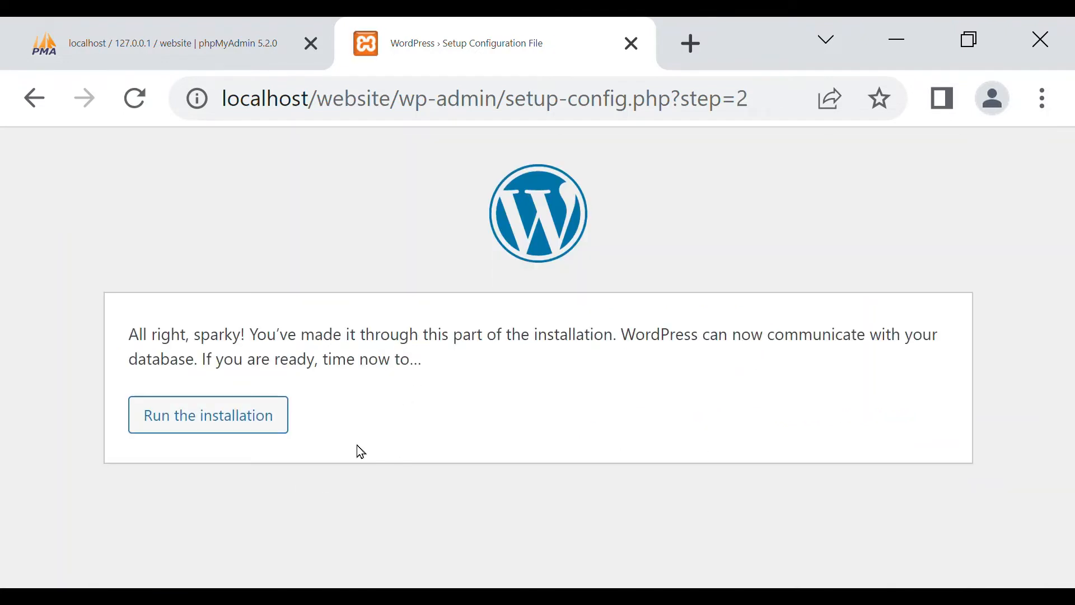
# Run the WordPress installation and fill in the site title "my website" and the username "admin".
pyautogui.click(203, 419)
pyautogui.scroll(-5, 511, 336)
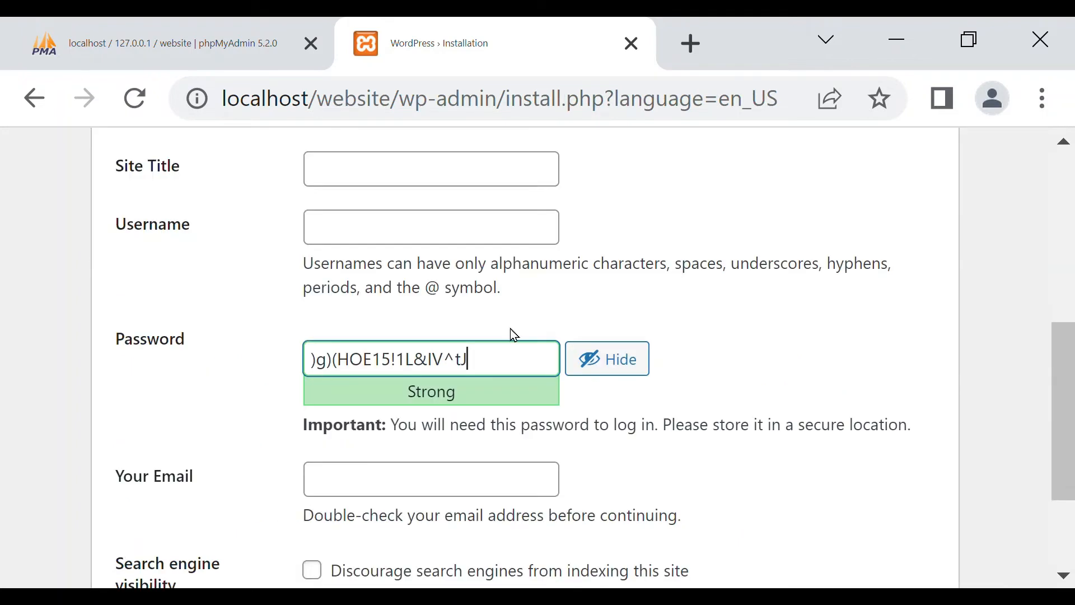
pyautogui.scroll(2, 711, 409)
pyautogui.scroll(4, 519, 374)
pyautogui.scroll(-4, 463, 348)
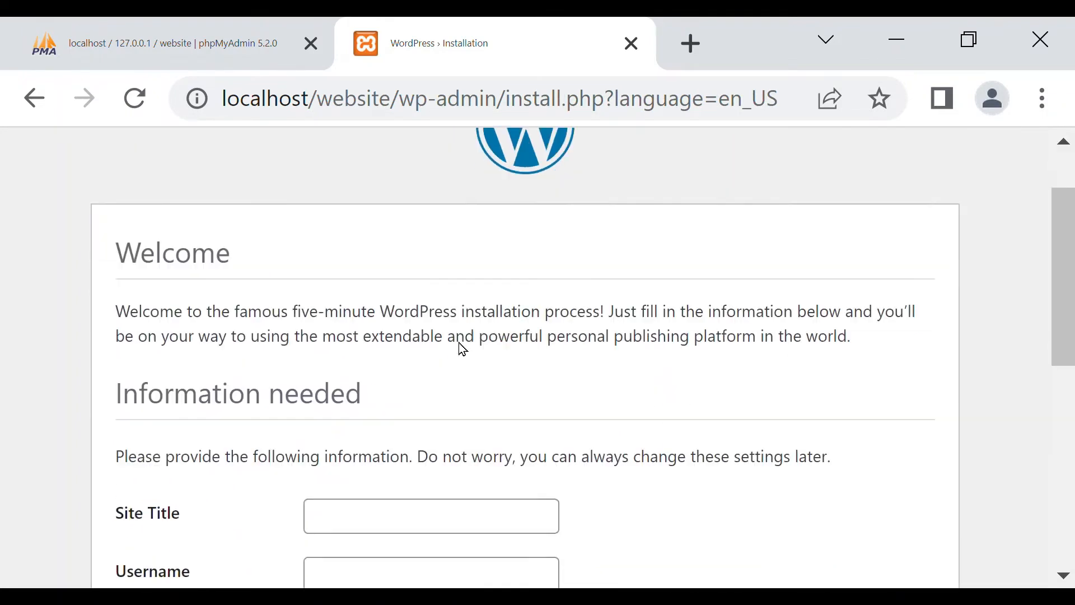
pyautogui.click(379, 317)
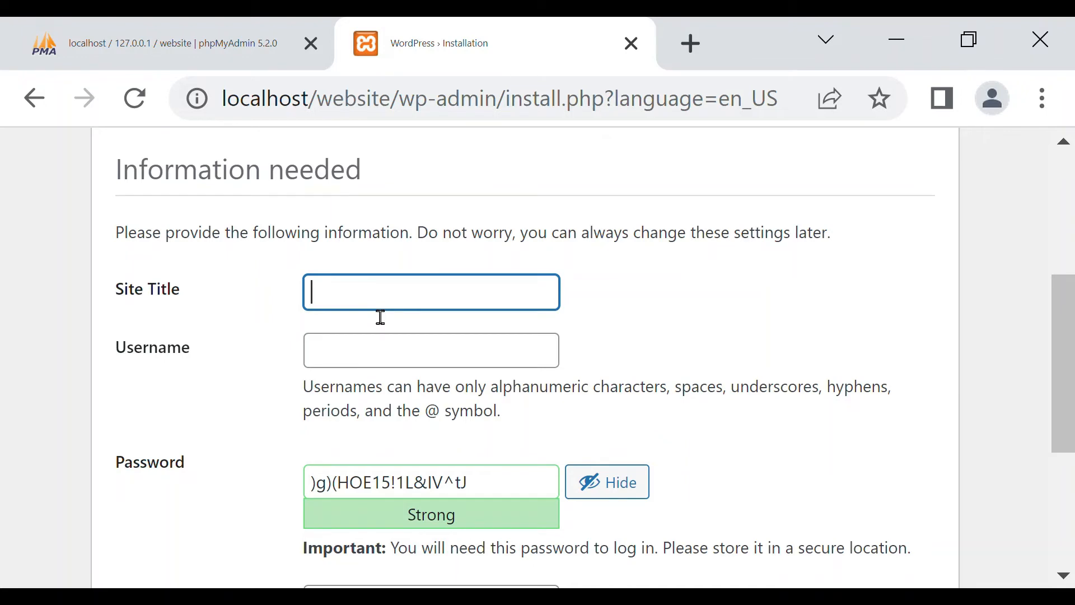
pyautogui.write('my we')
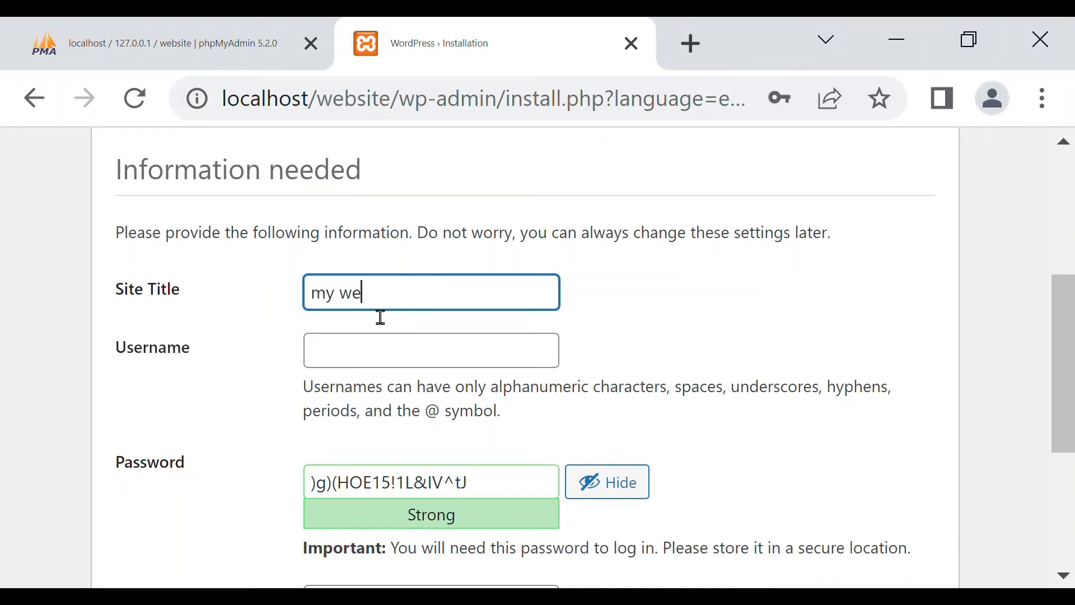
pyautogui.write('bsite')
pyautogui.press('Tab')
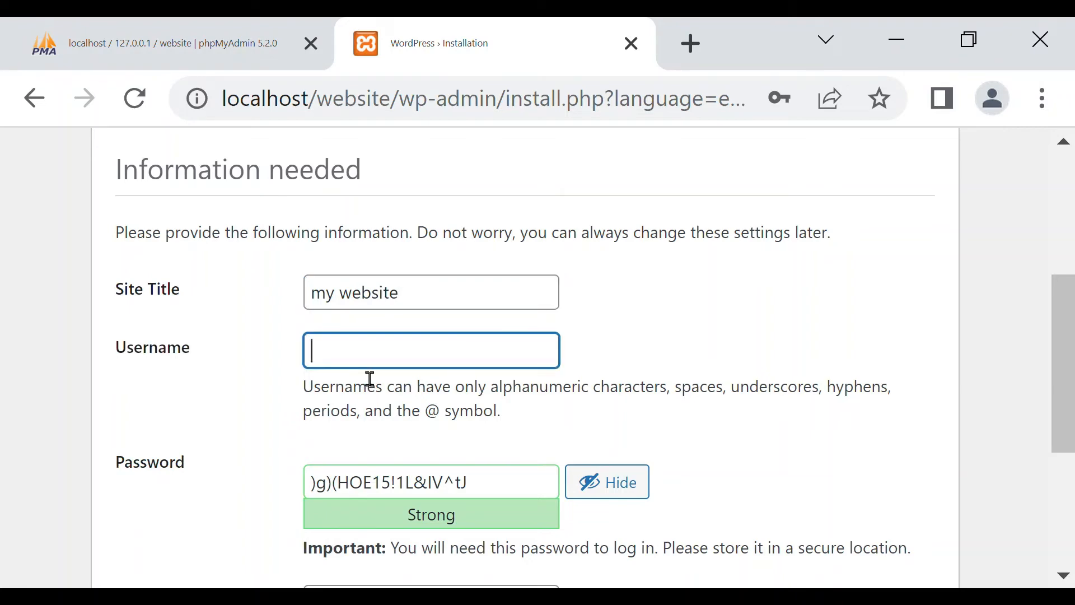
pyautogui.write('admin')
# Replace the suggested account password with a custom one and confirm the use of a weak password.
pyautogui.scroll(-3, 493, 442)
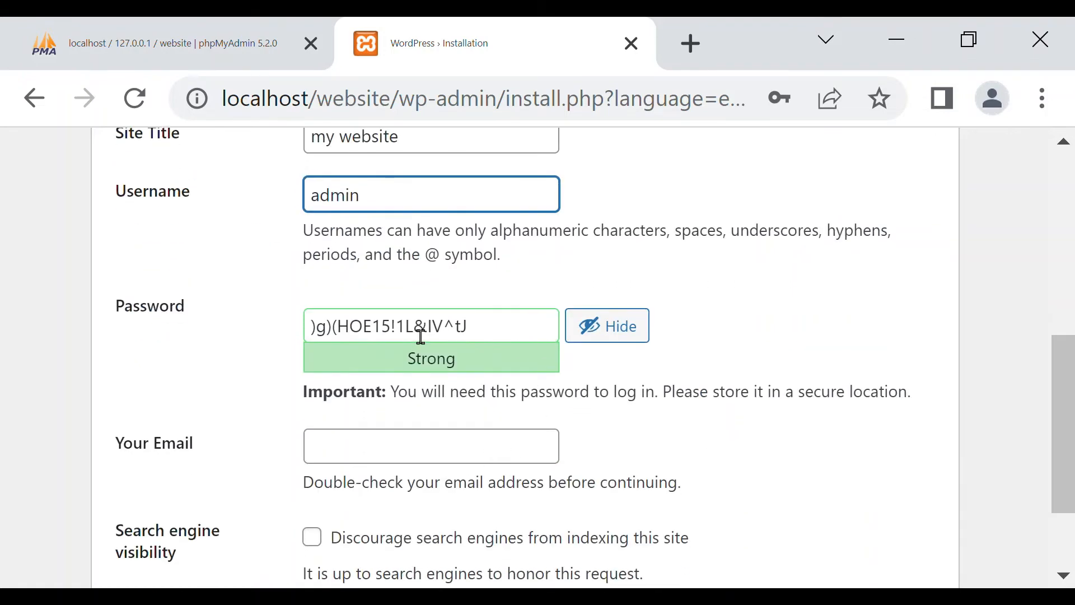
pyautogui.click(499, 339)
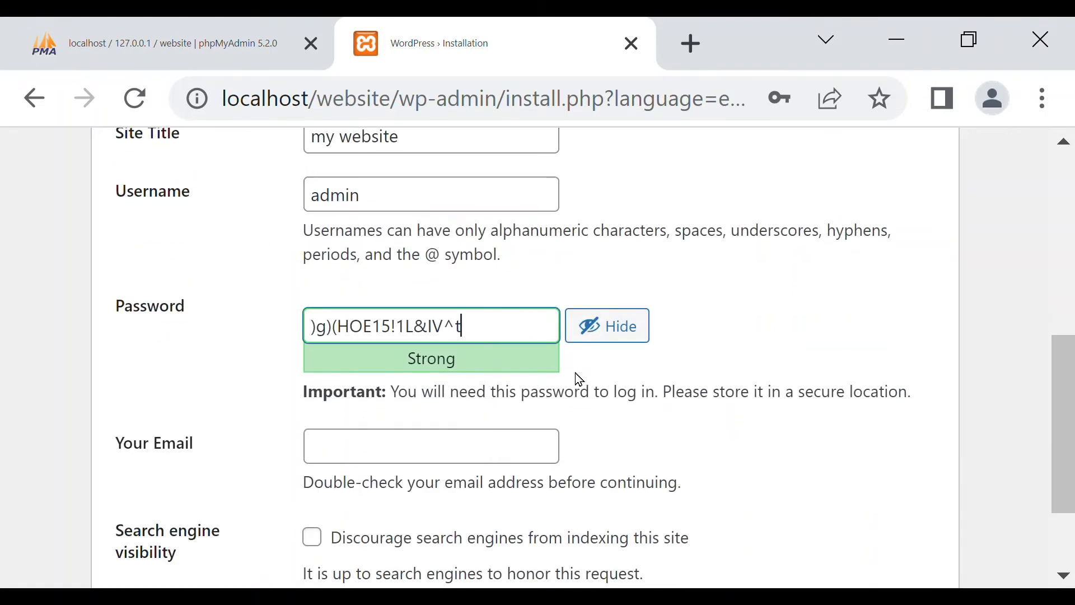
pyautogui.press('BackSpace')
pyautogui.press('BackSpace')
pyautogui.press('BackSpace')
pyautogui.press('BackSpace')
pyautogui.press('BackSpace')
pyautogui.press('BackSpace')
pyautogui.press('BackSpace')
pyautogui.press('BackSpace')
pyautogui.press('BackSpace')
pyautogui.press('BackSpace')
pyautogui.press('BackSpace')
pyautogui.press('BackSpace')
pyautogui.press('BackSpace')
pyautogui.press('BackSpace')
pyautogui.press('BackSpace')
pyautogui.press('BackSpace')
pyautogui.press('BackSpace')
pyautogui.write('1')
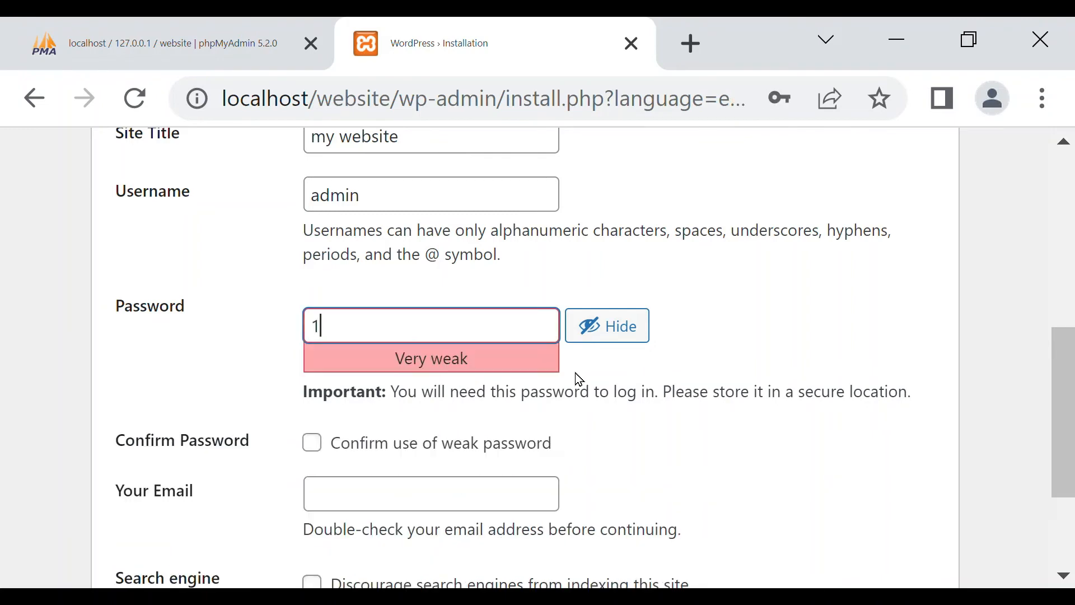
pyautogui.write('2345678')
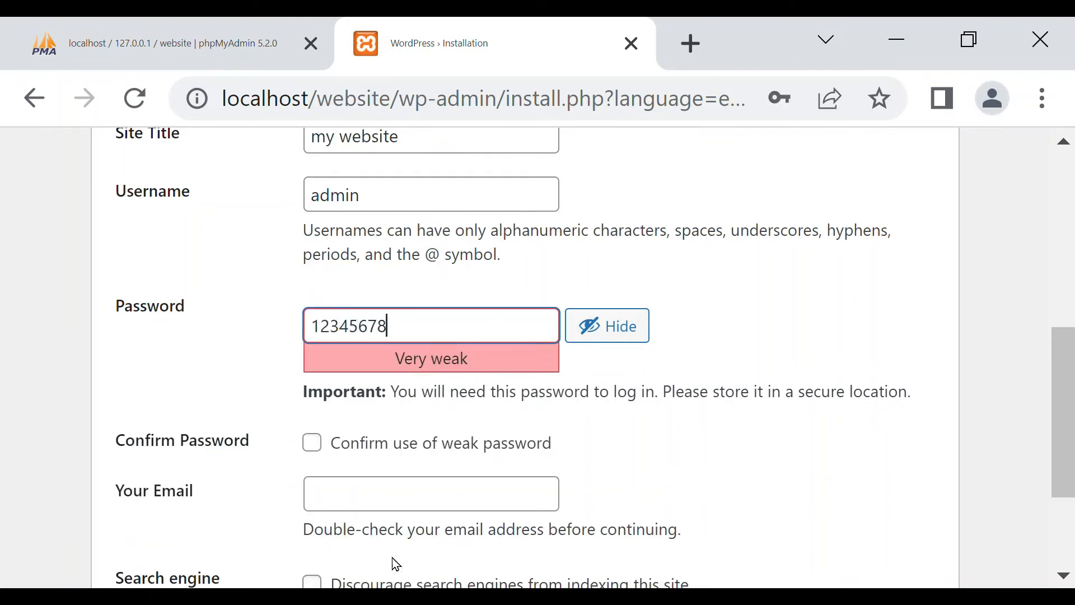
pyautogui.click(314, 446)
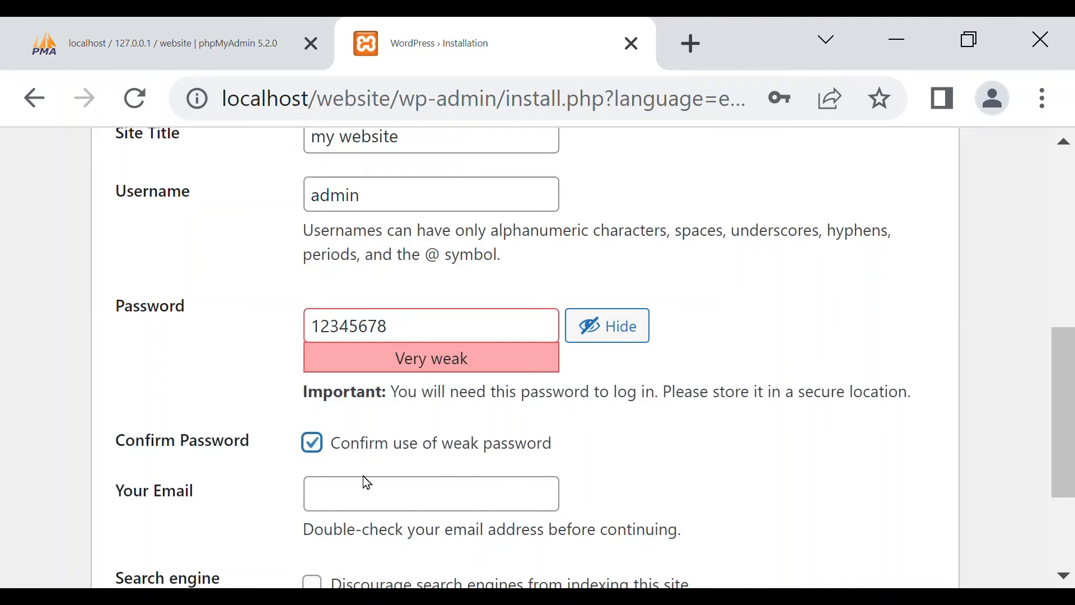
pyautogui.scroll(-3, 616, 470)
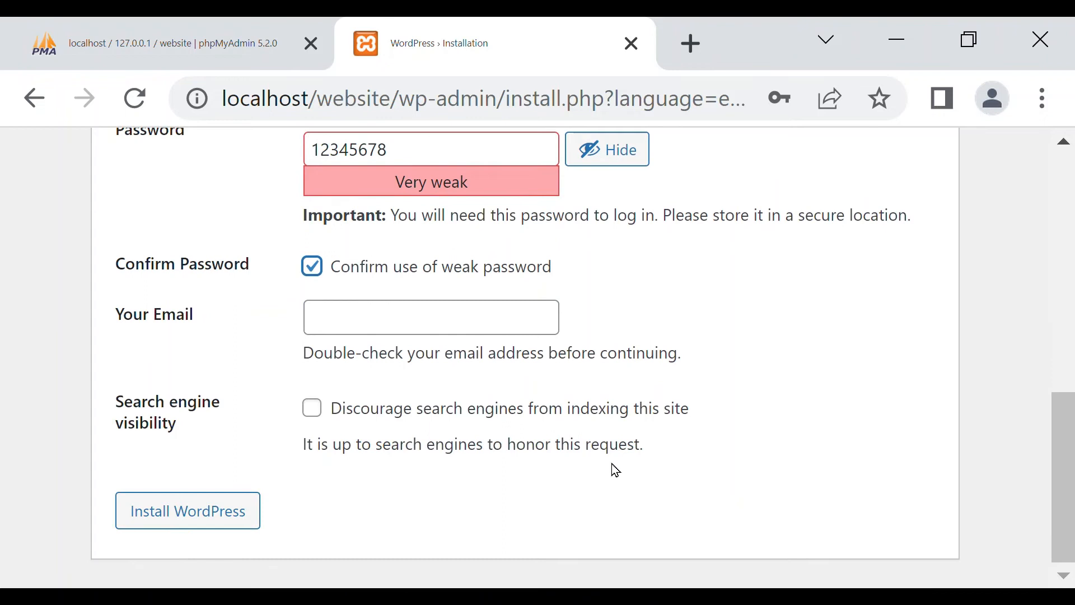
# Fill in the administrator's email address and run the WordPress installation.
pyautogui.click(373, 334)
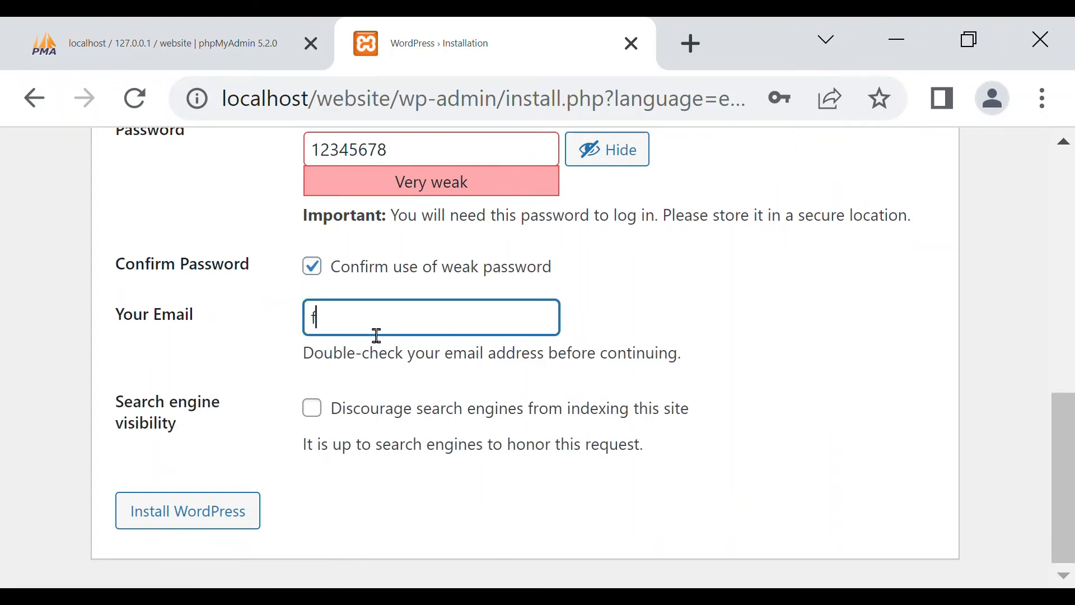
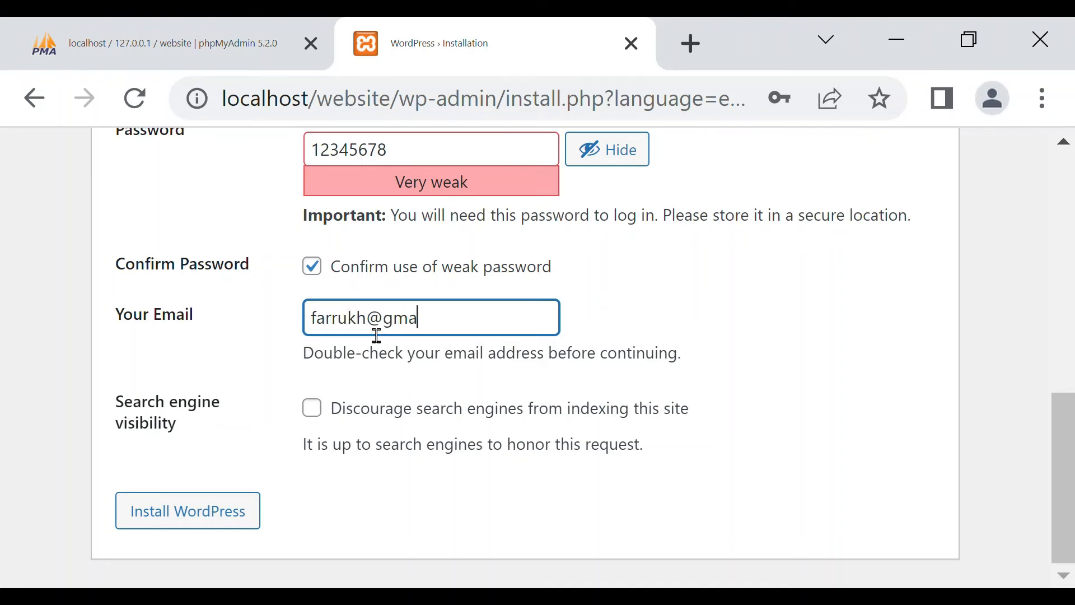
pyautogui.click(196, 525)
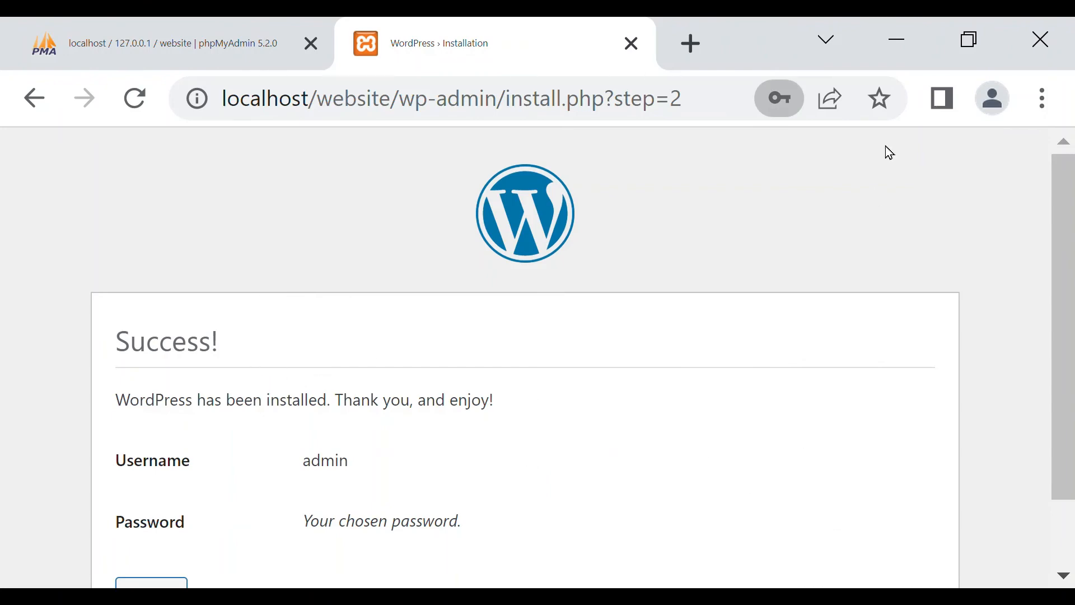
# Proceed from the installation success page to the login form and enter the username "admin".
pyautogui.scroll(-2, 155, 334)
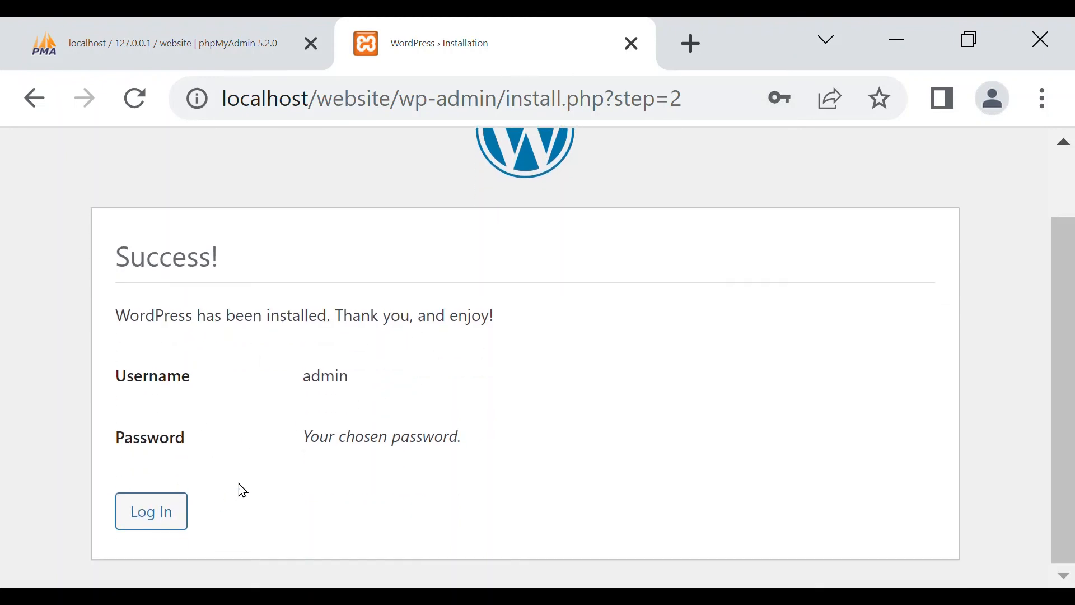
pyautogui.click(170, 517)
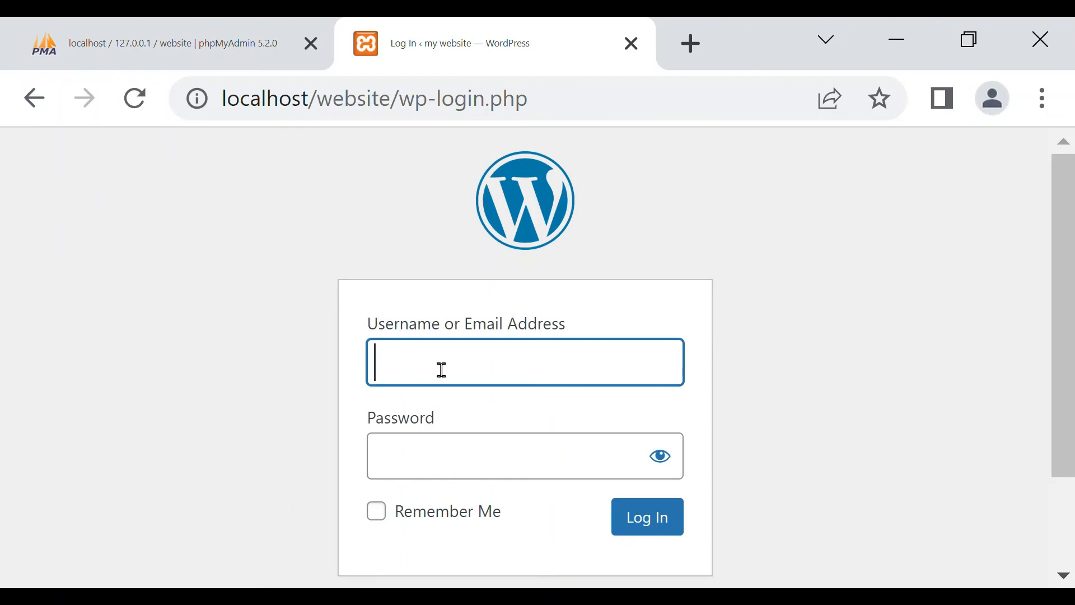
pyautogui.write('admi')
pyautogui.write('n')
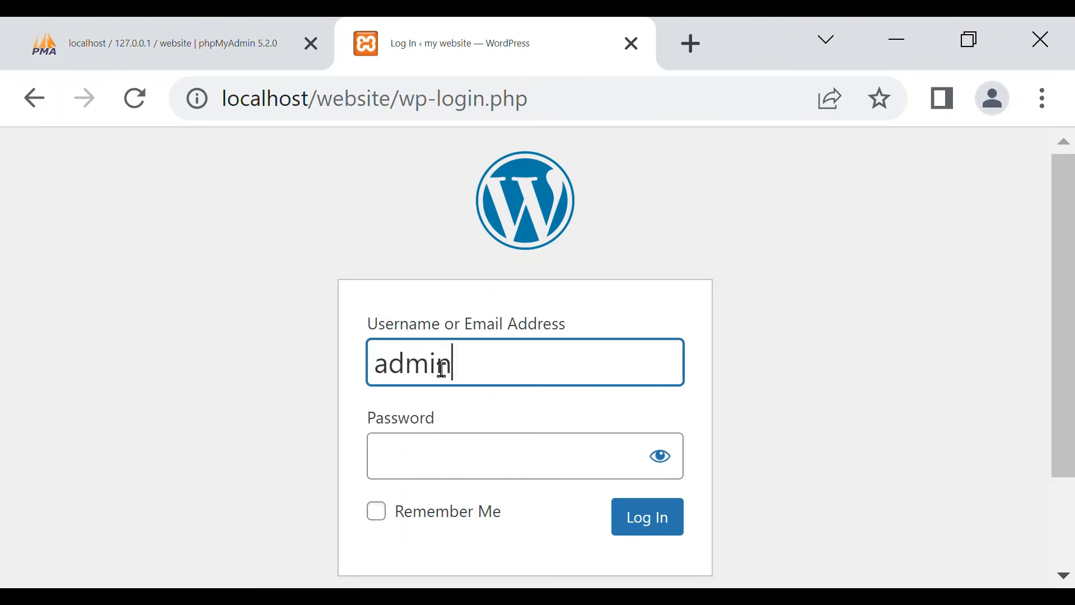
# Enter the account password, check it by toggling its visibility, and log in with Remember Me enabled.
pyautogui.click(466, 461)
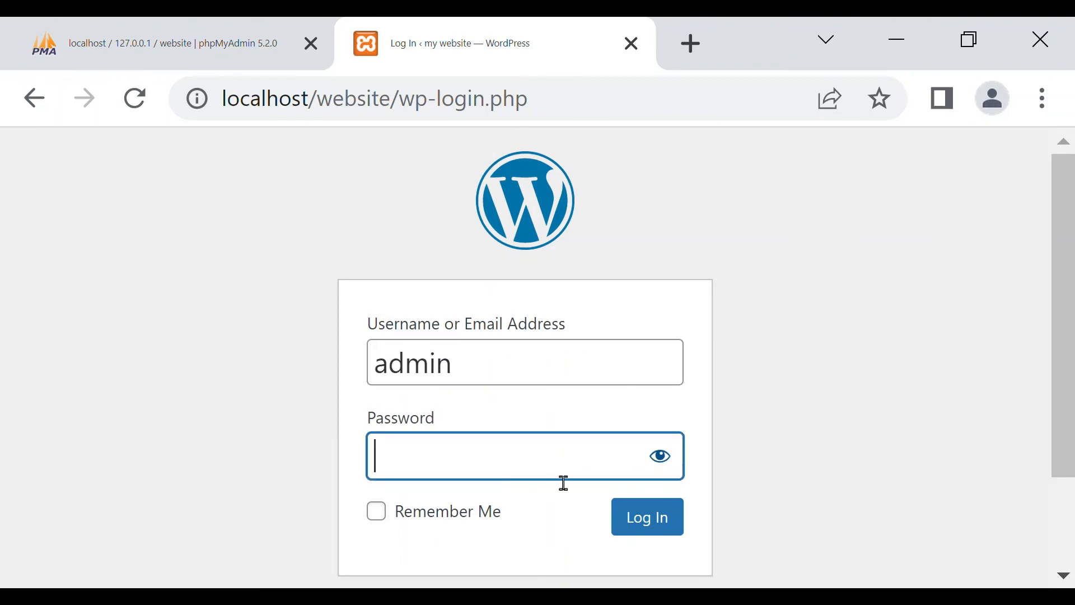
pyautogui.write('adm')
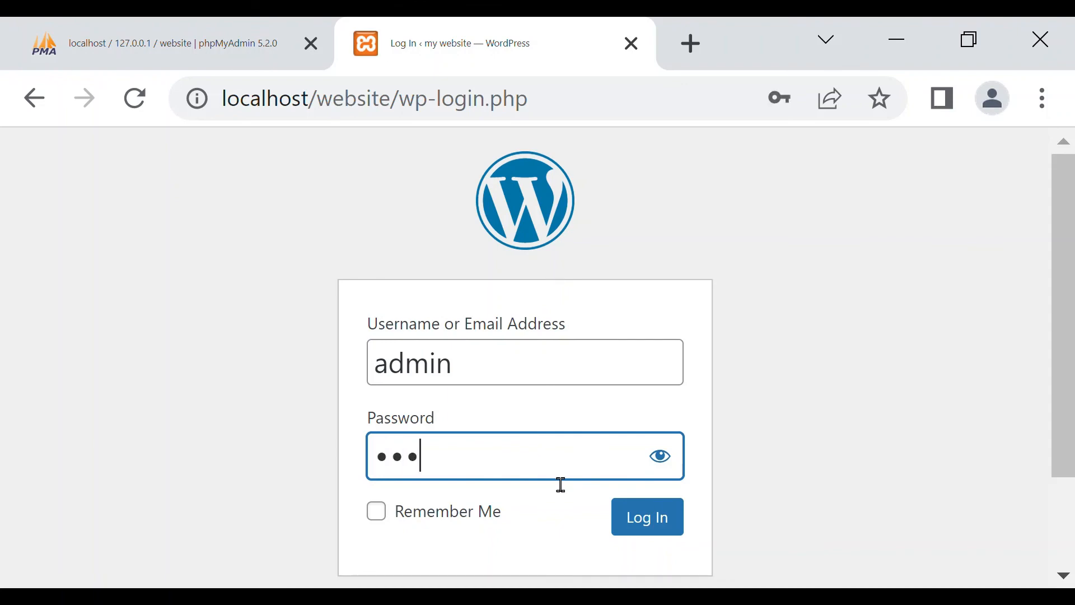
pyautogui.write('in123')
pyautogui.click(669, 465)
pyautogui.click(680, 468)
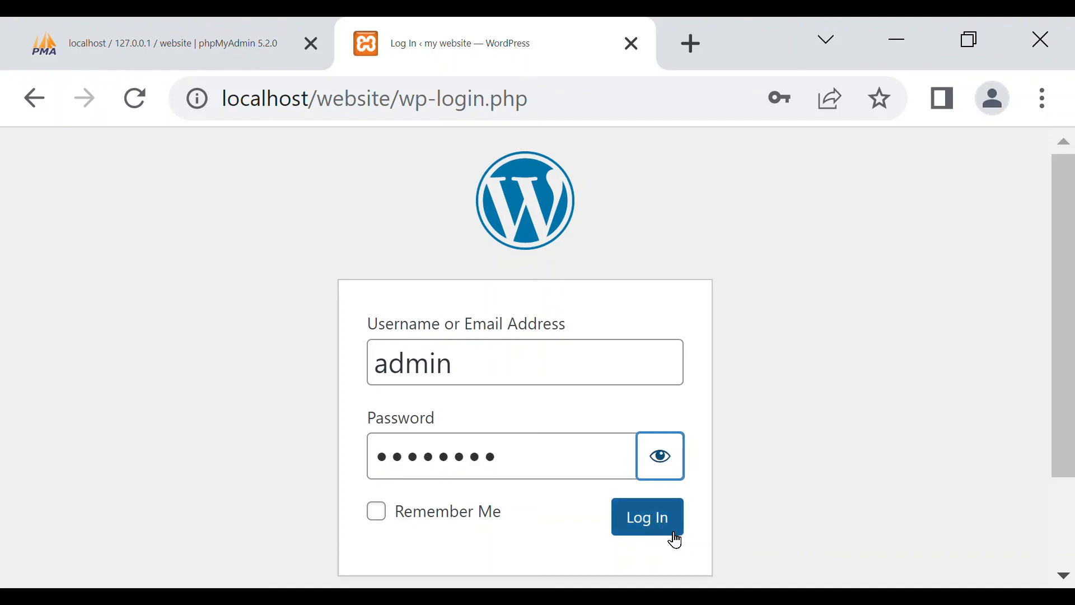
pyautogui.click(383, 514)
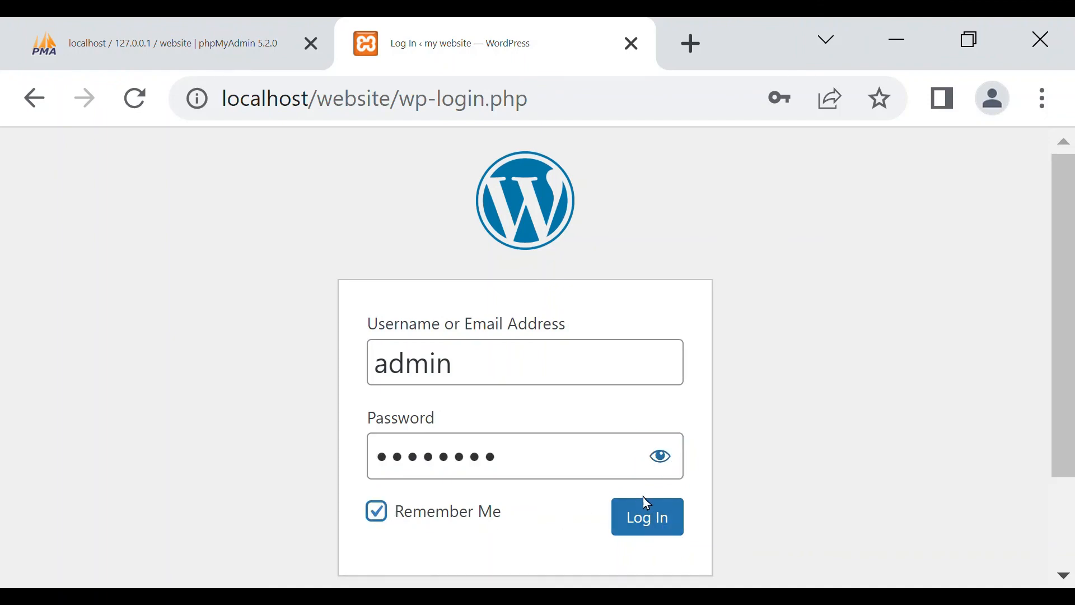
pyautogui.click(656, 520)
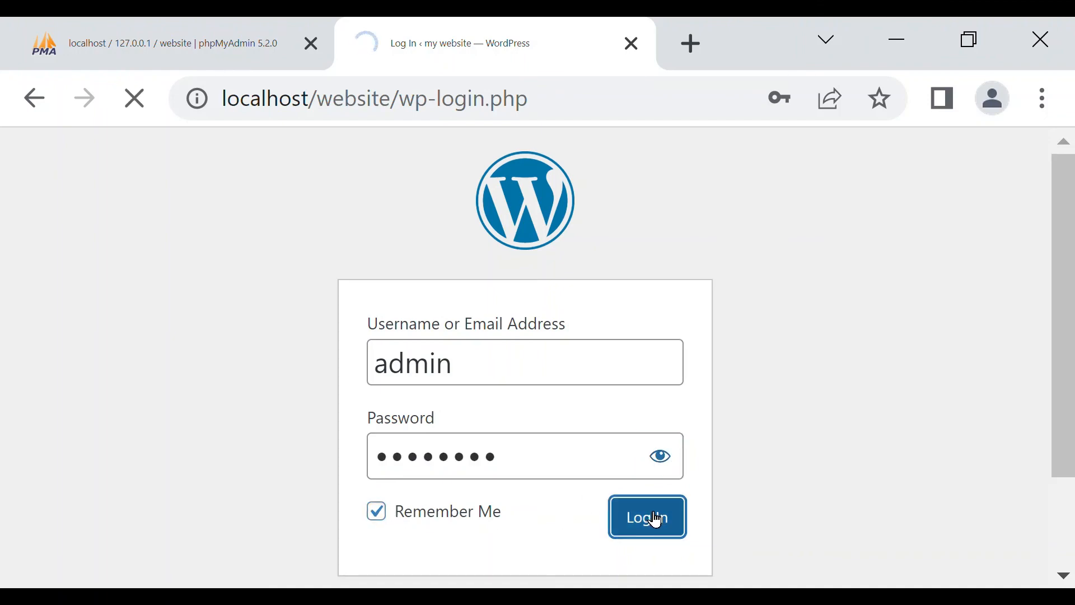